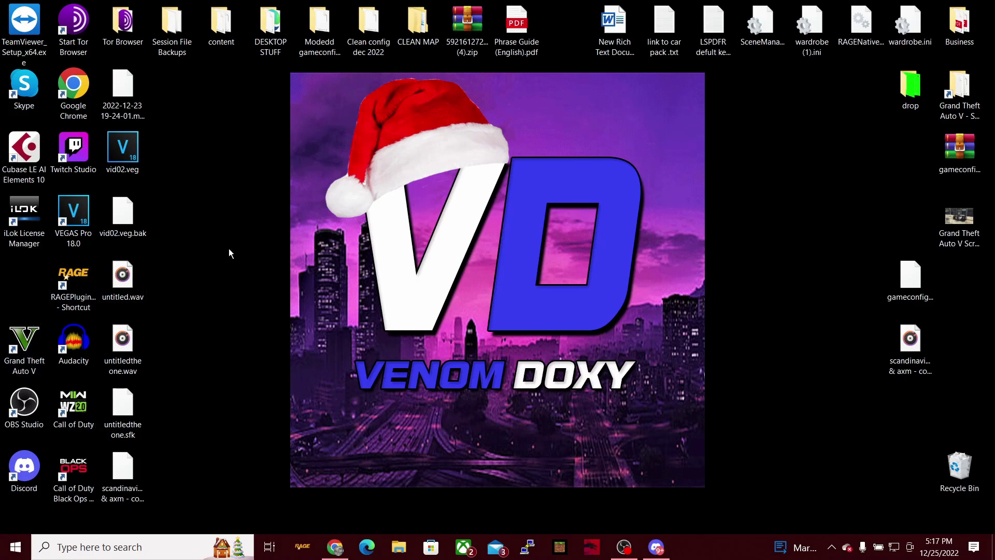
Download the OpenIV 4.1 installer from openiv.com in Chrome and launch the ovisetup file.
{"action": "left_click", "coordinate": [337, 543]}
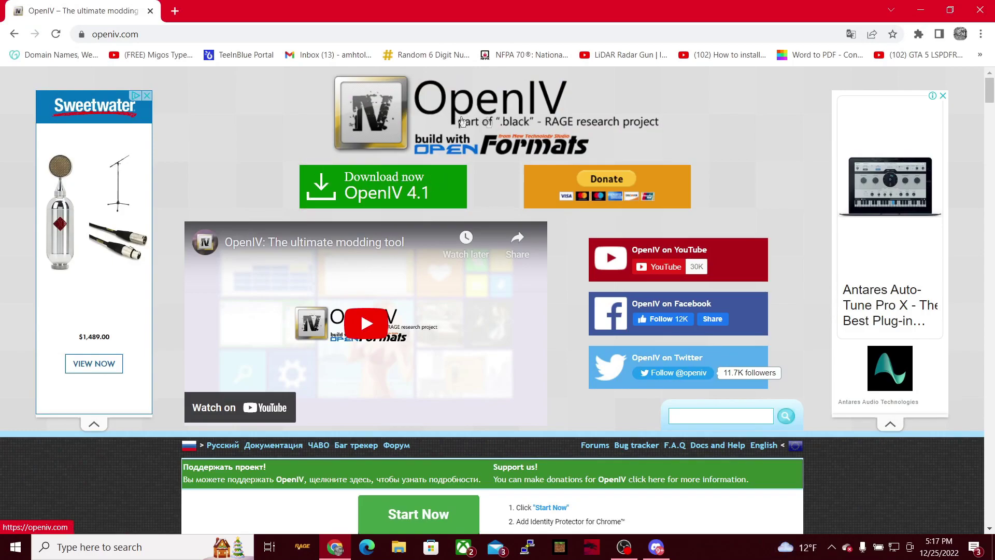
{"action": "left_click", "coordinate": [392, 194]}
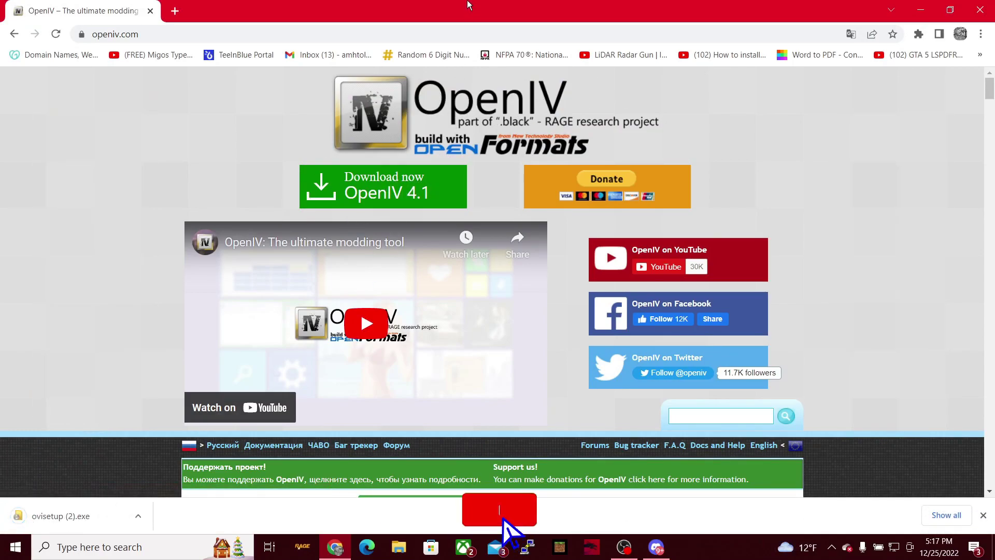
{"action": "left_click_drag", "start_coordinate": [500, 11], "coordinate": [736, 25]}
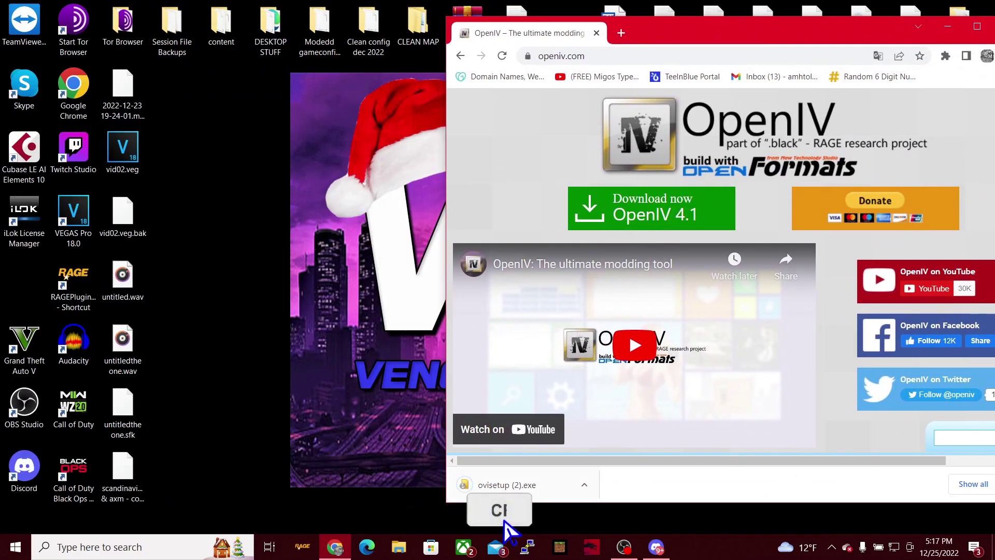
{"action": "left_click", "coordinate": [502, 486]}
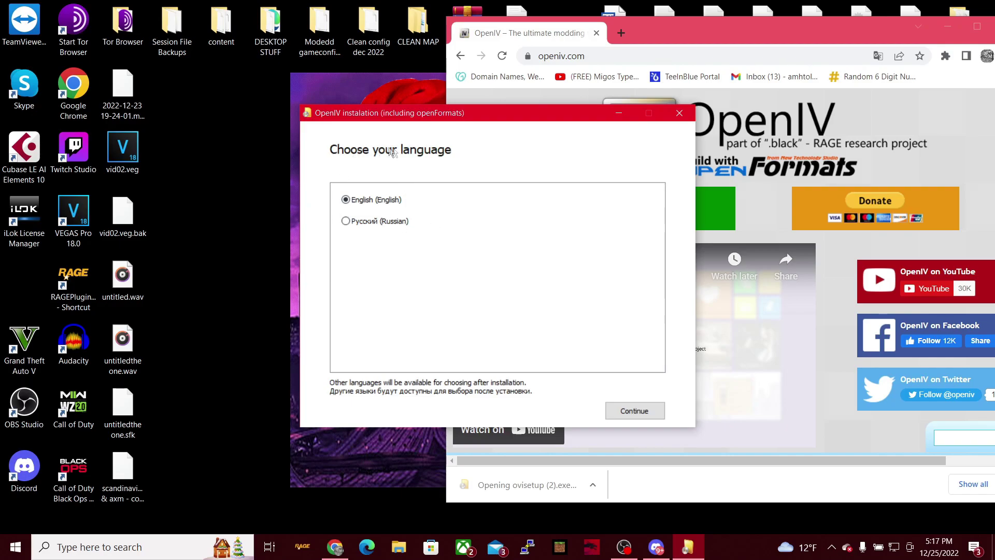
Install OpenIV 4.1 in English on this computer, accepting the license and the 20.4 Mb download.
{"action": "left_click", "coordinate": [635, 410]}
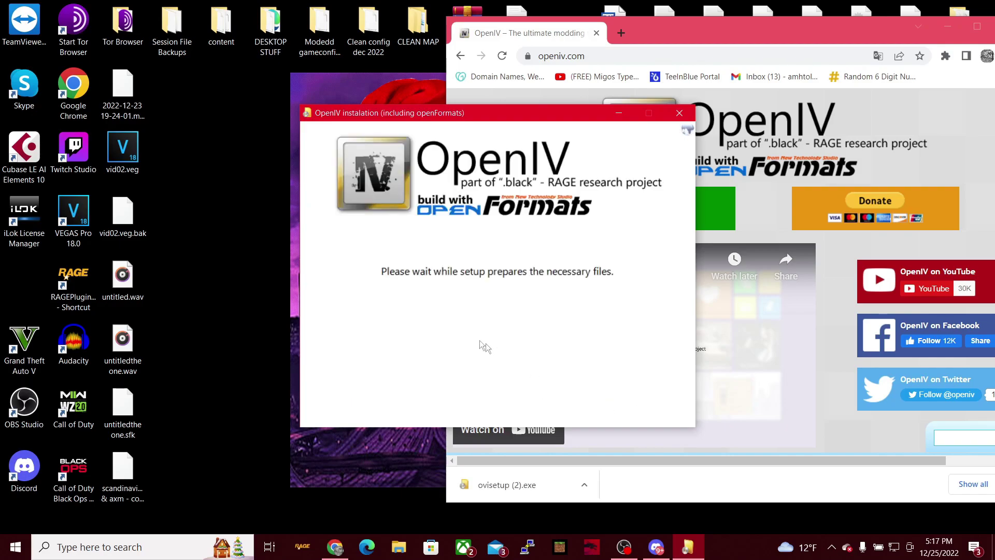
{"action": "left_click", "coordinate": [337, 400]}
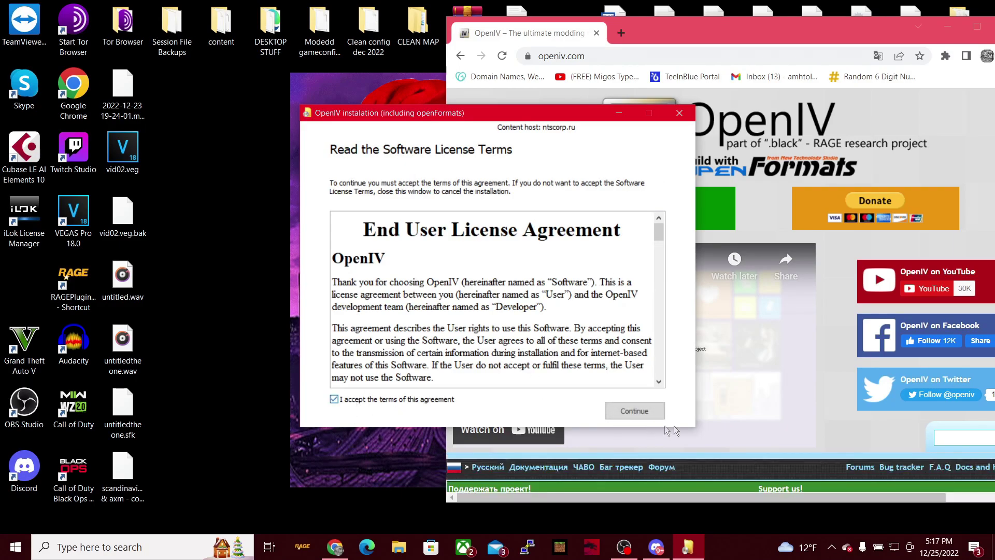
{"action": "left_click", "coordinate": [642, 412]}
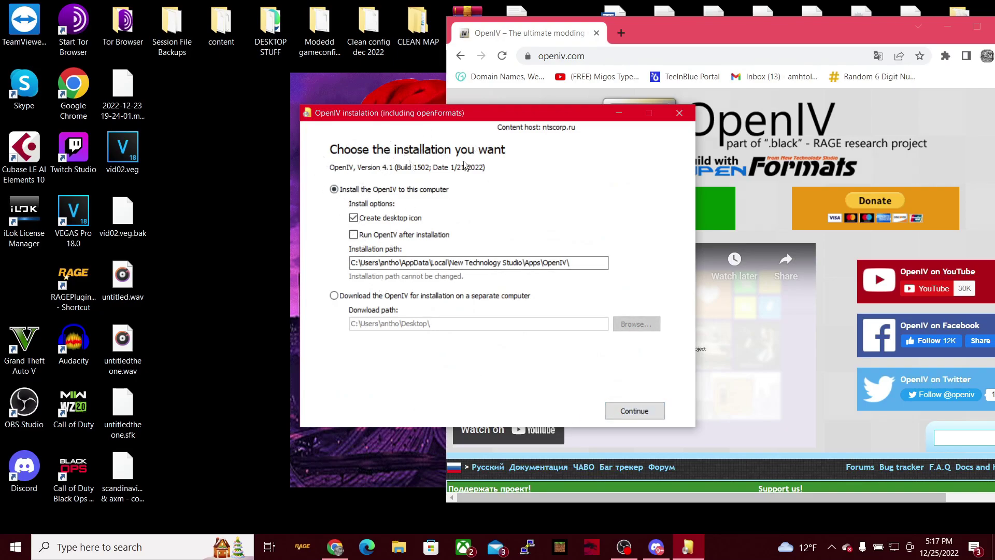
{"action": "left_click", "coordinate": [634, 411]}
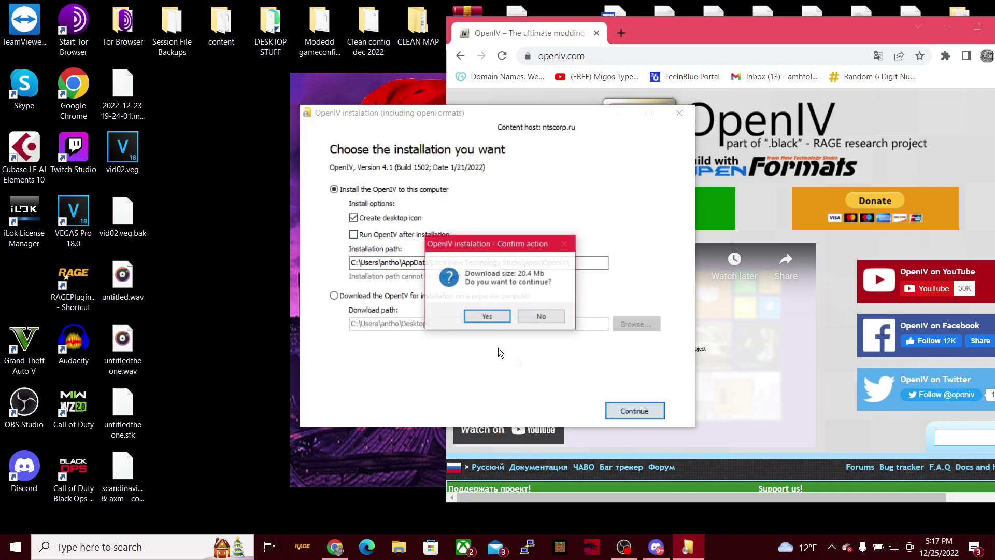
{"action": "left_click", "coordinate": [482, 316]}
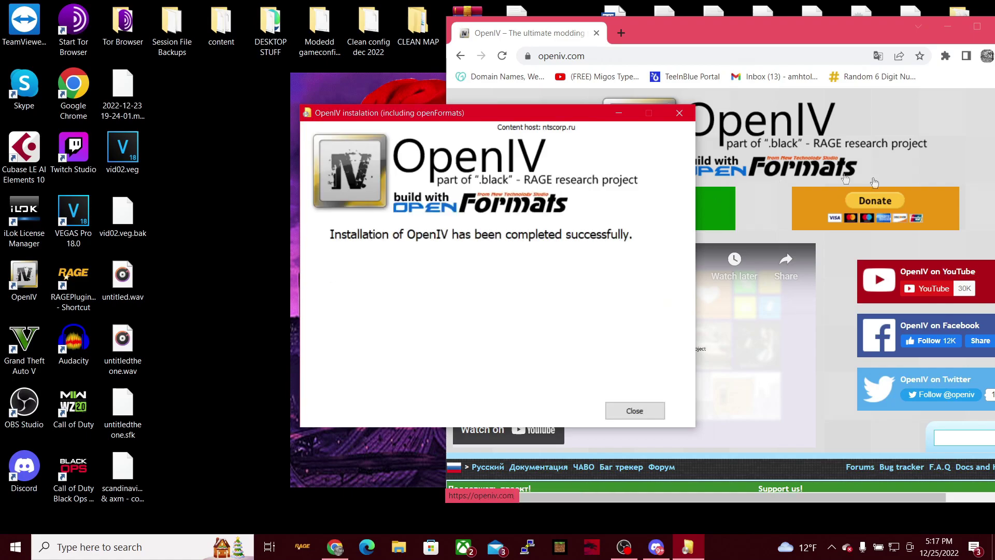
Dismiss the installation-completed message and close the Chrome window.
{"action": "left_click", "coordinate": [634, 411]}
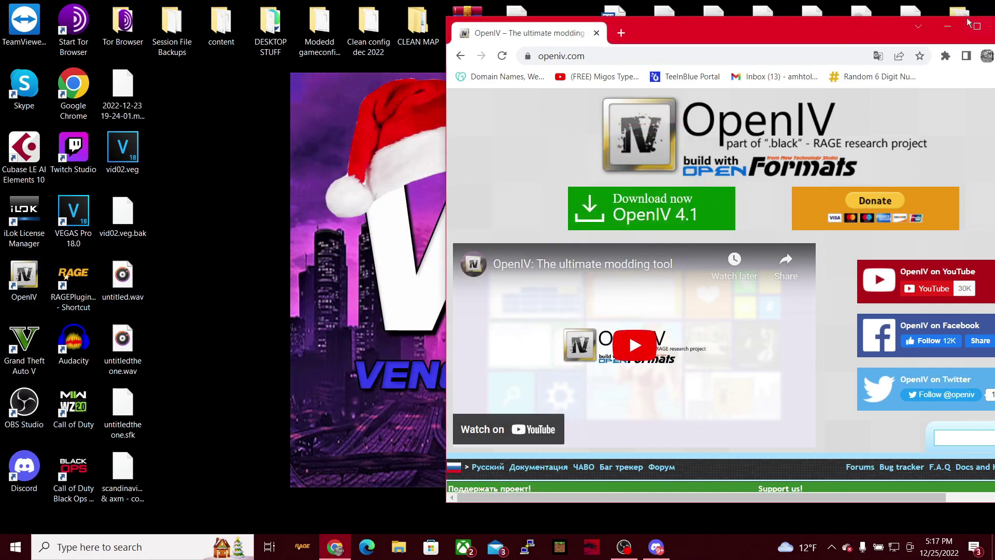
{"action": "left_click_drag", "start_coordinate": [853, 37], "coordinate": [843, 49]}
{"action": "left_click", "coordinate": [844, 41]}
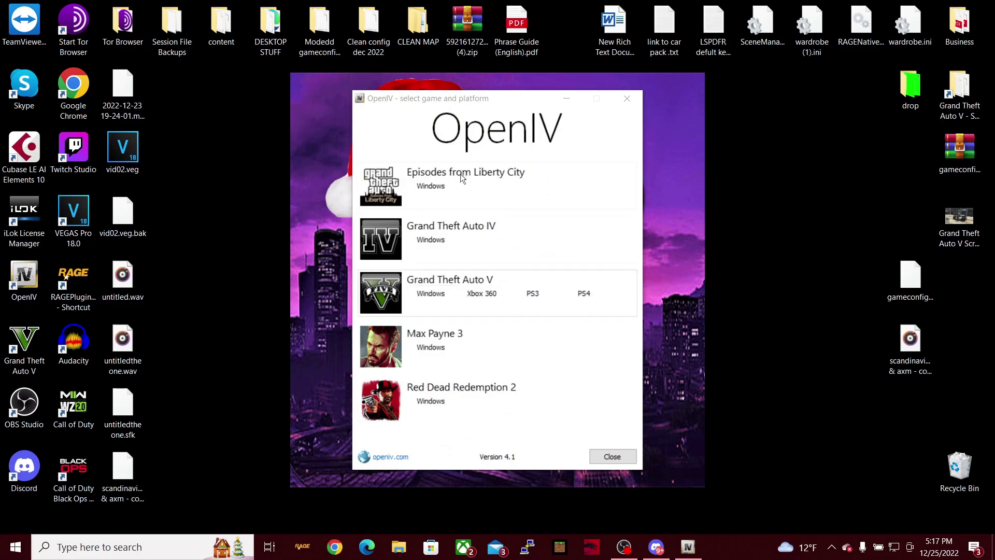
Choose Grand Theft Auto V for Windows, then bring up Steam's tray menu.
{"action": "left_click", "coordinate": [384, 298]}
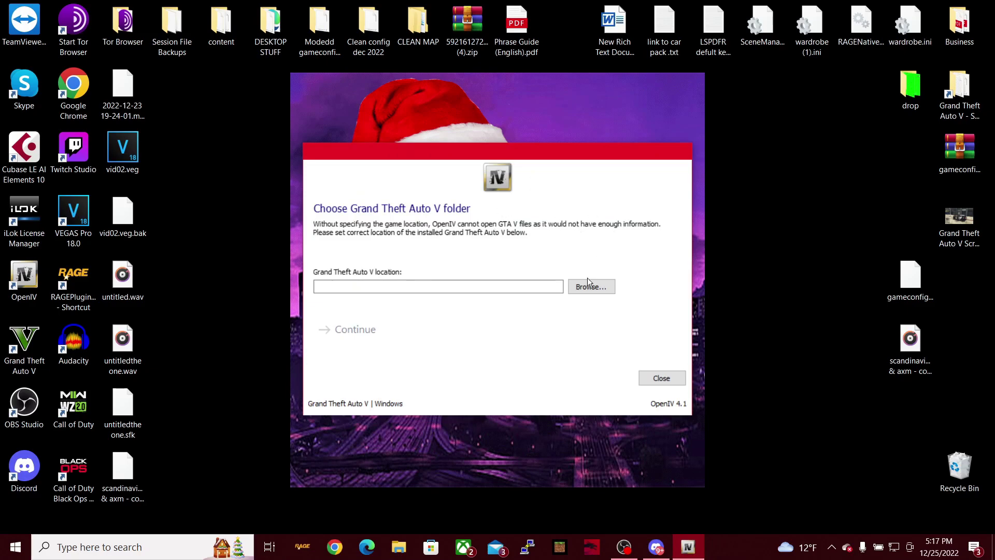
{"action": "left_click", "coordinate": [831, 546]}
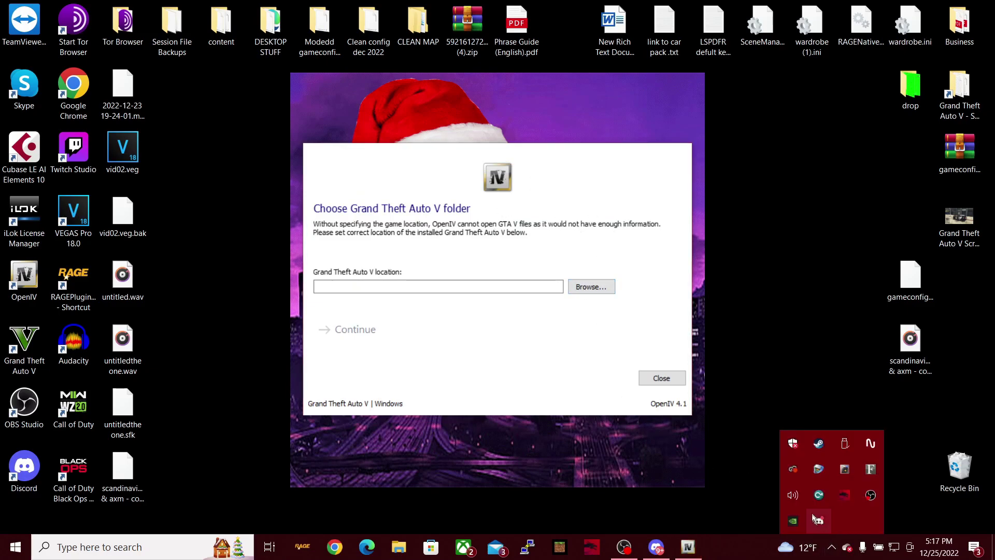
{"action": "right_click", "coordinate": [818, 443]}
{"action": "left_click", "coordinate": [653, 344]}
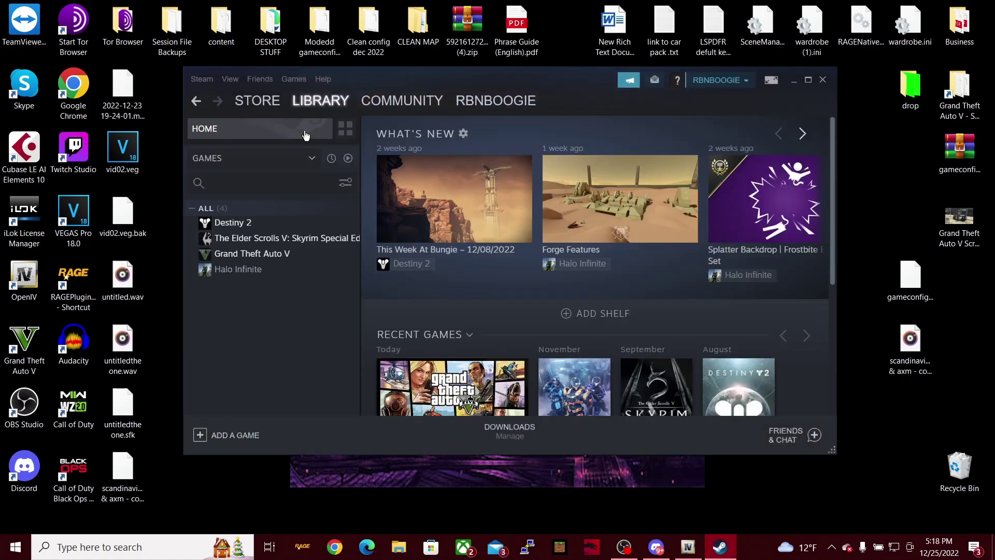
{"action": "right_click", "coordinate": [272, 254]}
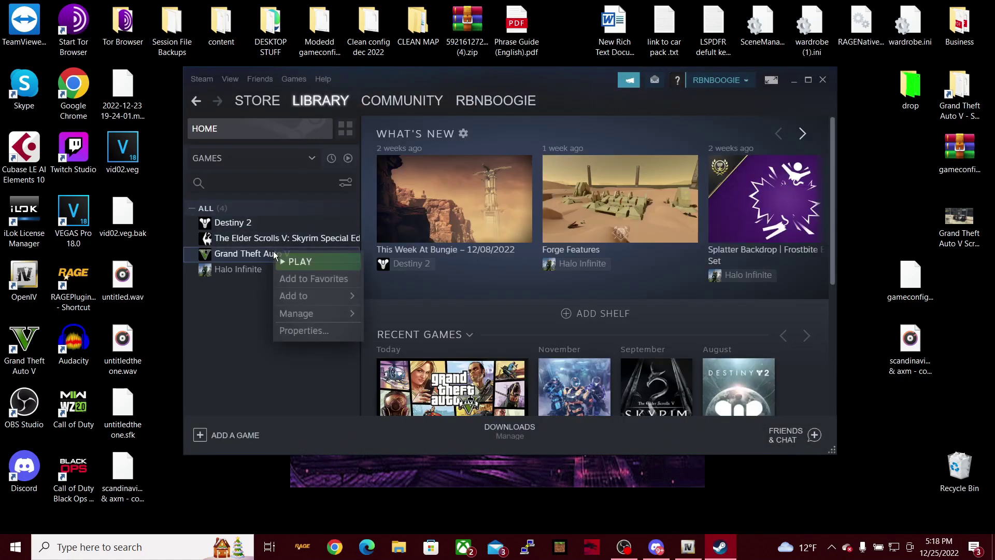
{"action": "left_click", "coordinate": [313, 332]}
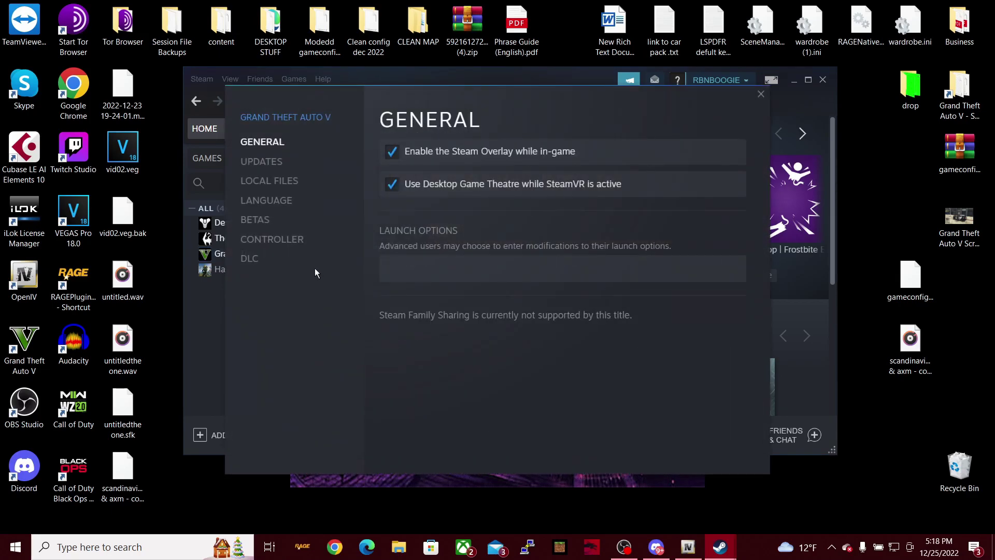
{"action": "left_click", "coordinate": [278, 183]}
{"action": "left_click", "coordinate": [655, 158]}
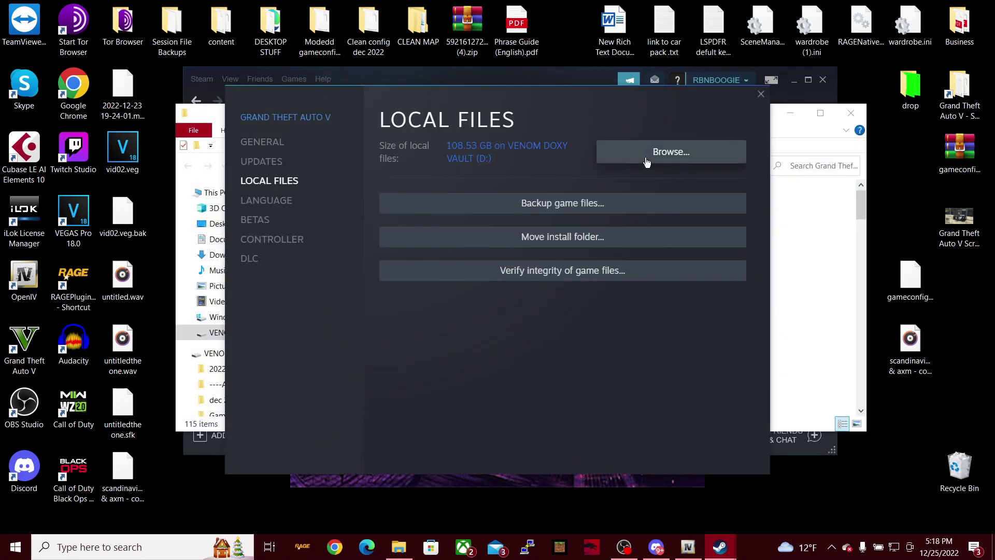
{"action": "left_click_drag", "start_coordinate": [217, 114], "coordinate": [195, 153]}
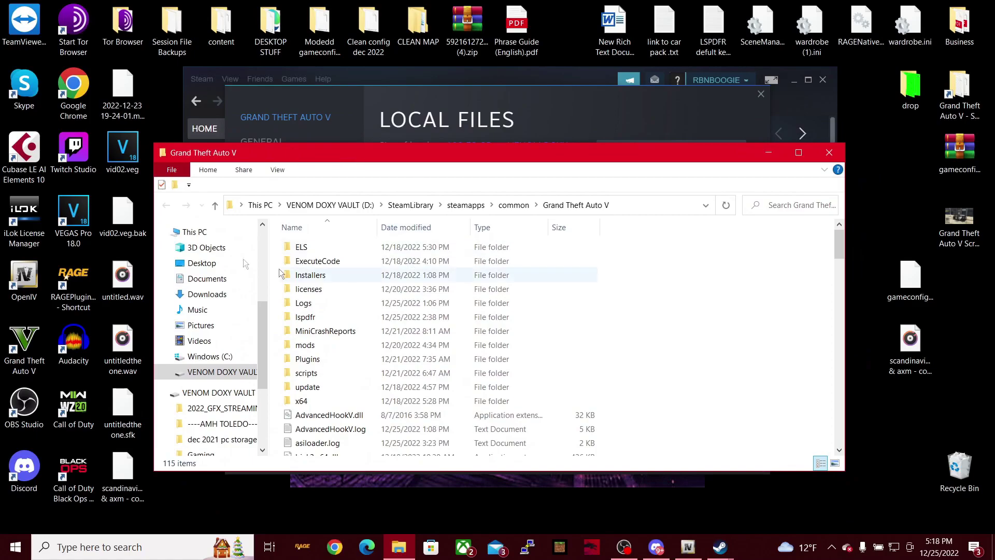
{"action": "left_click", "coordinate": [829, 153]}
{"action": "left_click", "coordinate": [761, 94]}
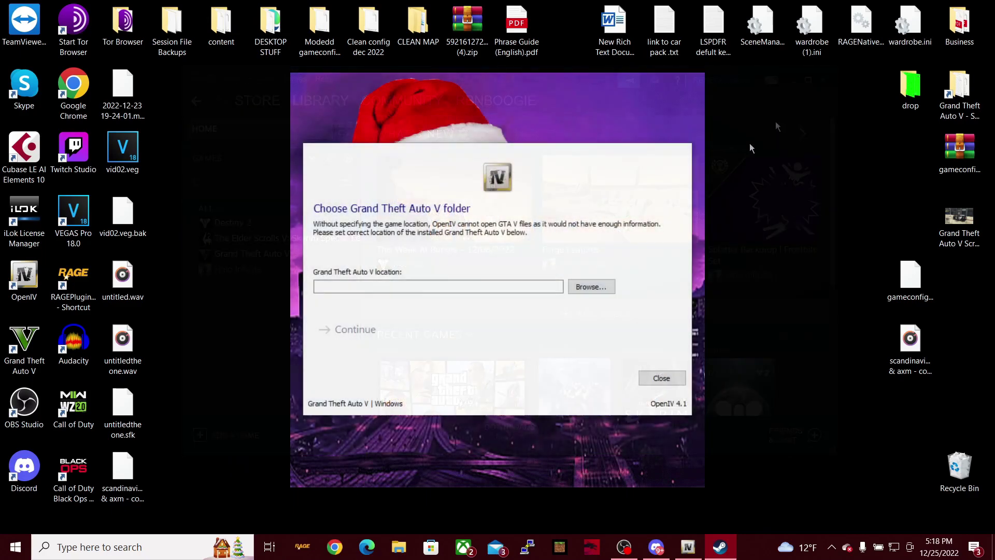
Close Steam, start browsing for the game folder and move to the D: drive.
{"action": "left_click", "coordinate": [822, 79]}
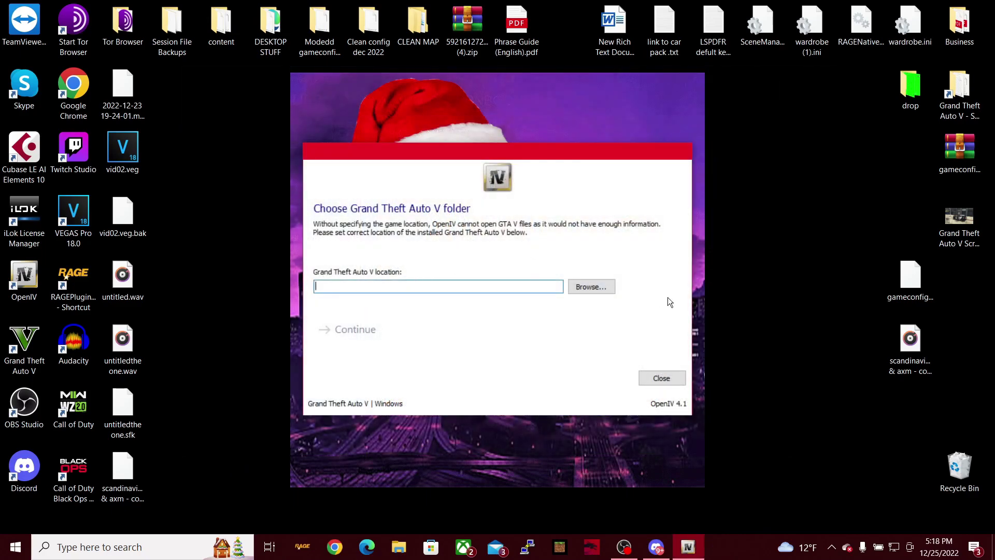
{"action": "left_click", "coordinate": [596, 287]}
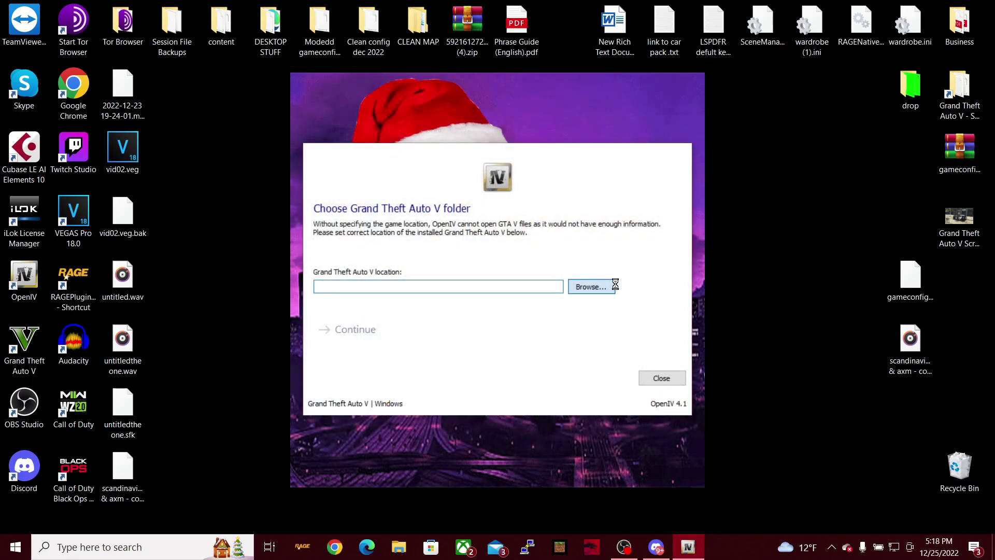
{"action": "scroll", "coordinate": [363, 347], "scroll_direction": "down", "scroll_amount": 3}
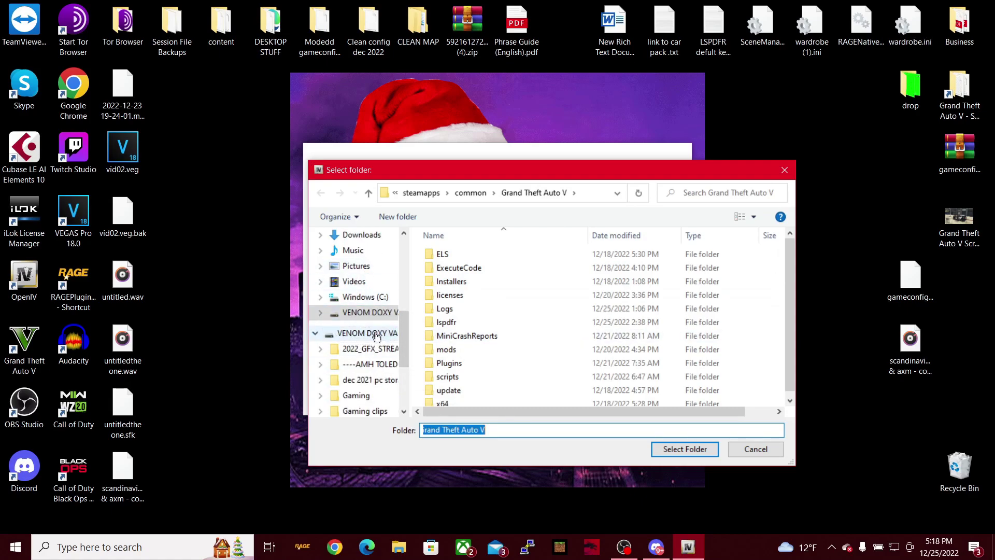
{"action": "left_click", "coordinate": [356, 296]}
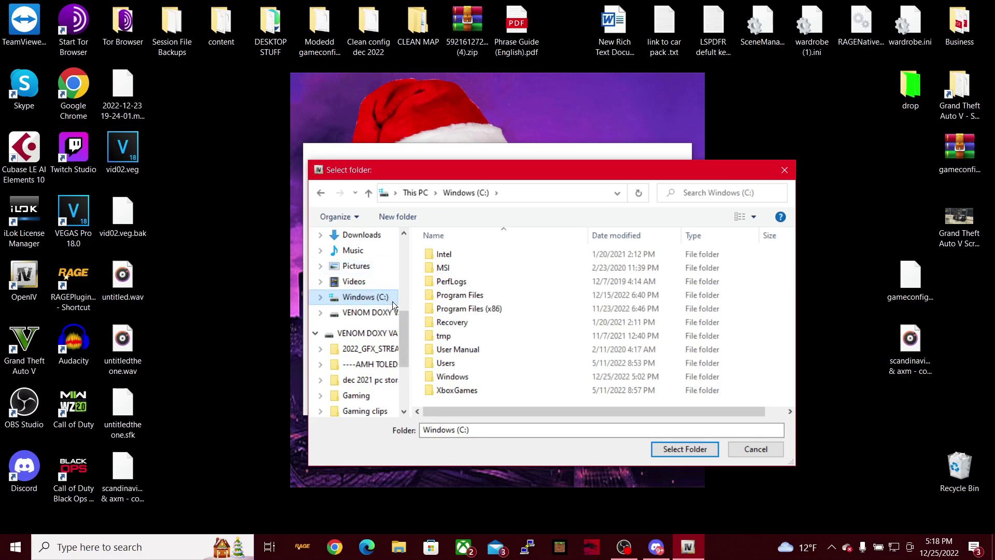
{"action": "scroll", "coordinate": [508, 295], "scroll_direction": "down", "scroll_amount": 1}
{"action": "scroll", "coordinate": [507, 298], "scroll_direction": "up", "scroll_amount": 1}
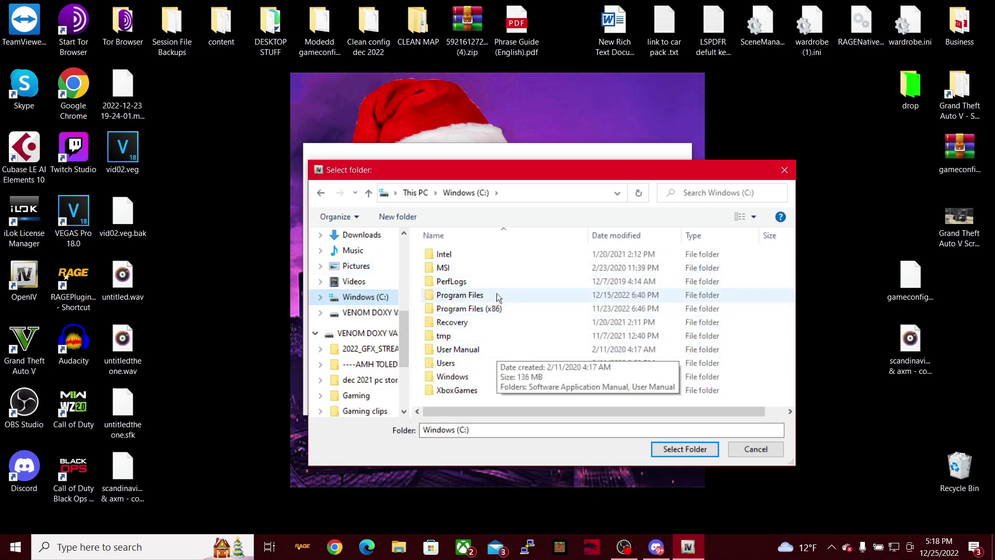
{"action": "left_click", "coordinate": [355, 334]}
Select D:\SteamLibrary\steamapps\common\Grand Theft Auto V as the game folder and accept it.
{"action": "scroll", "coordinate": [482, 331], "scroll_direction": "down", "scroll_amount": 1}
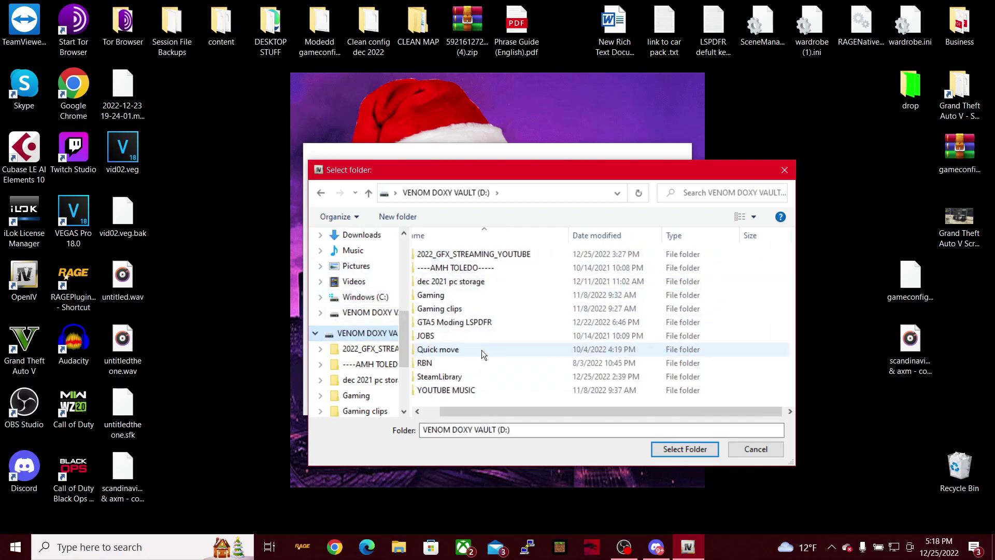
{"action": "double_click", "coordinate": [465, 371]}
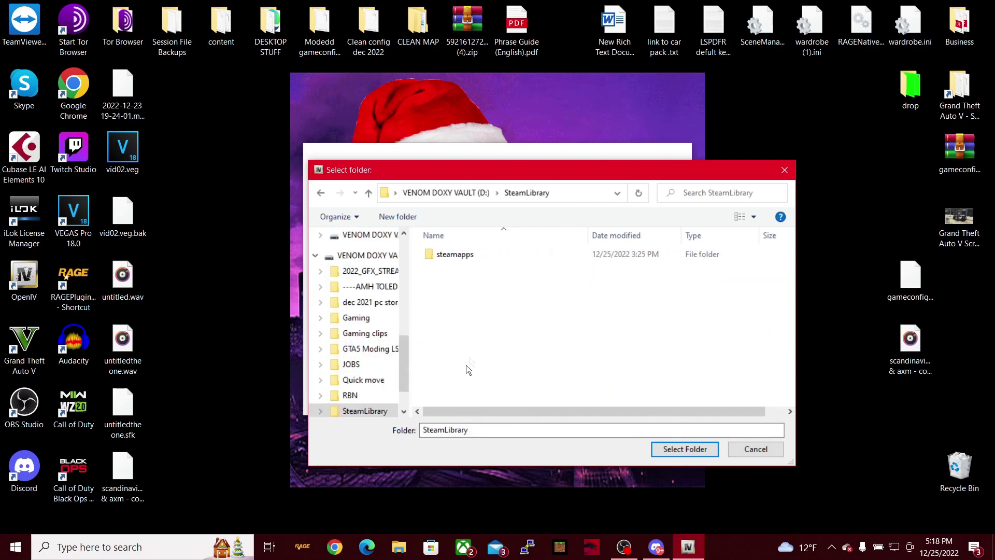
{"action": "double_click", "coordinate": [470, 253]}
{"action": "double_click", "coordinate": [473, 256]}
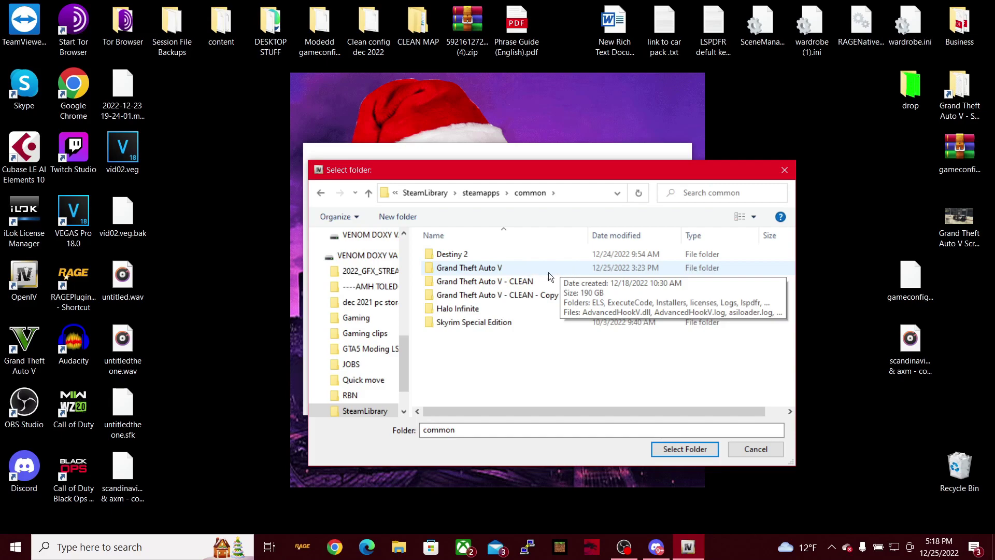
{"action": "left_click", "coordinate": [495, 269]}
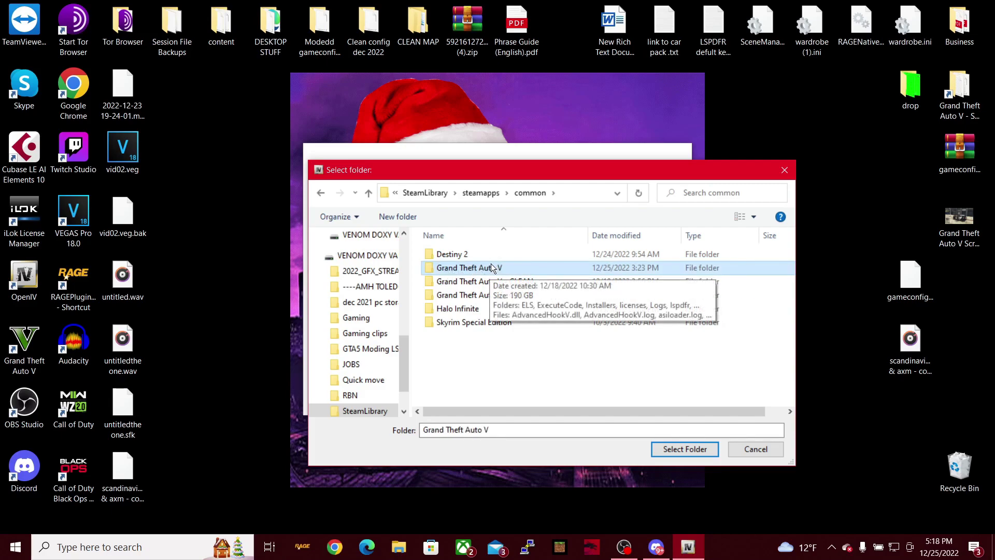
{"action": "left_click", "coordinate": [680, 451]}
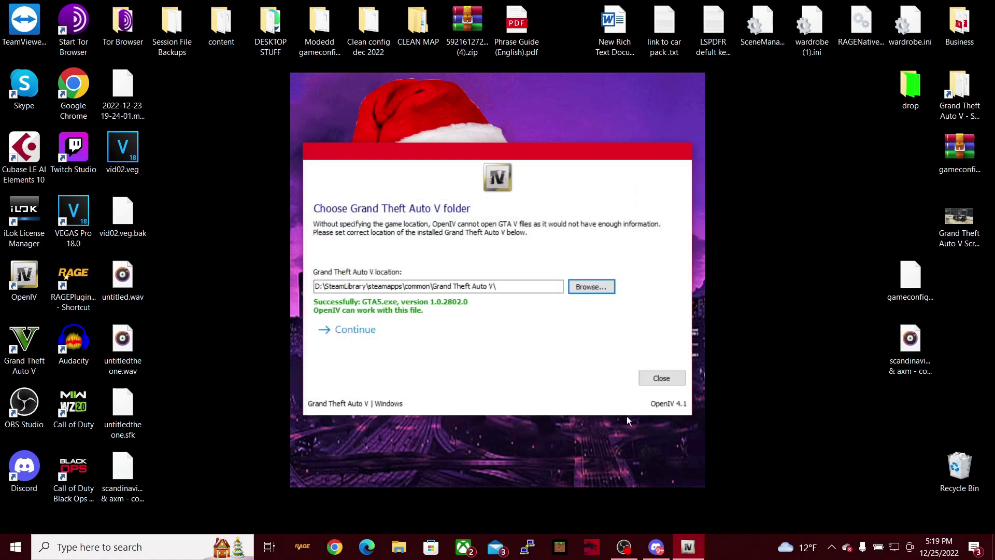
{"action": "left_click", "coordinate": [369, 331]}
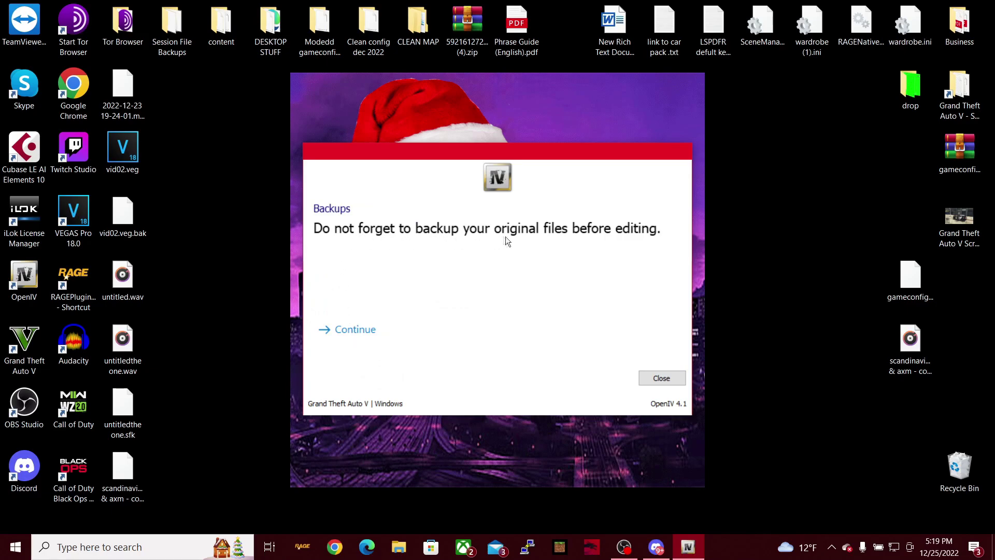
Continue past the backups reminder and decline the welcome video.
{"action": "left_click", "coordinate": [352, 328]}
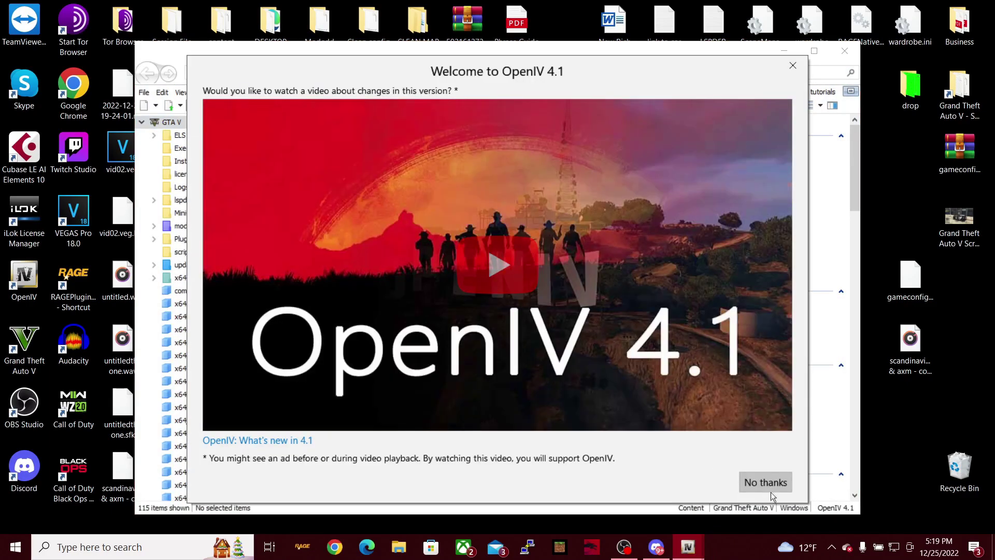
{"action": "left_click", "coordinate": [769, 487]}
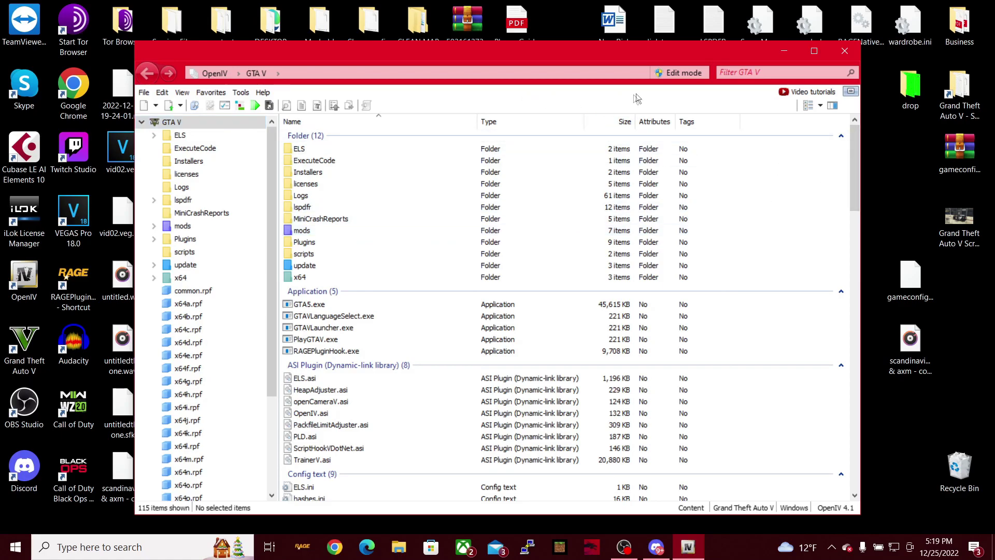
{"action": "left_click", "coordinate": [241, 92]}
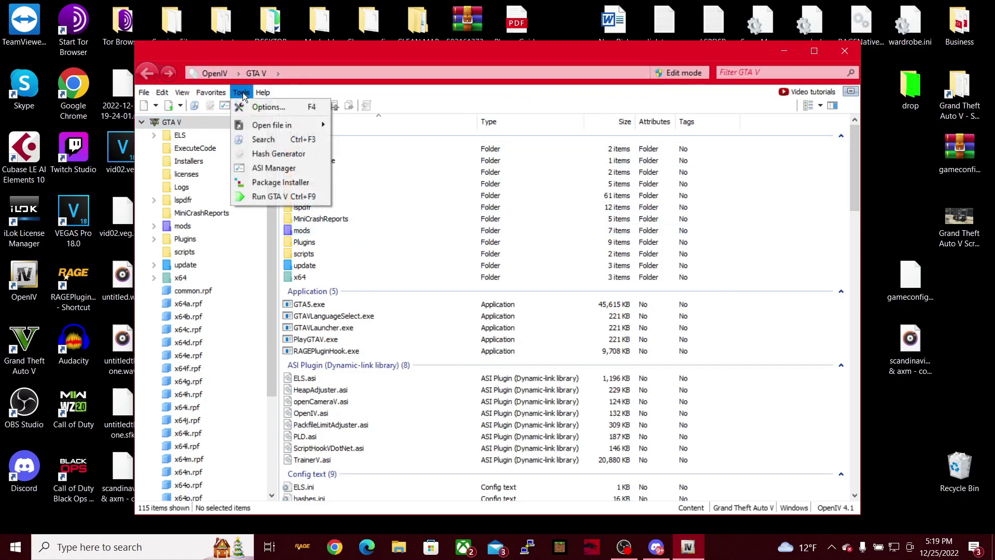
{"action": "left_click", "coordinate": [259, 168]}
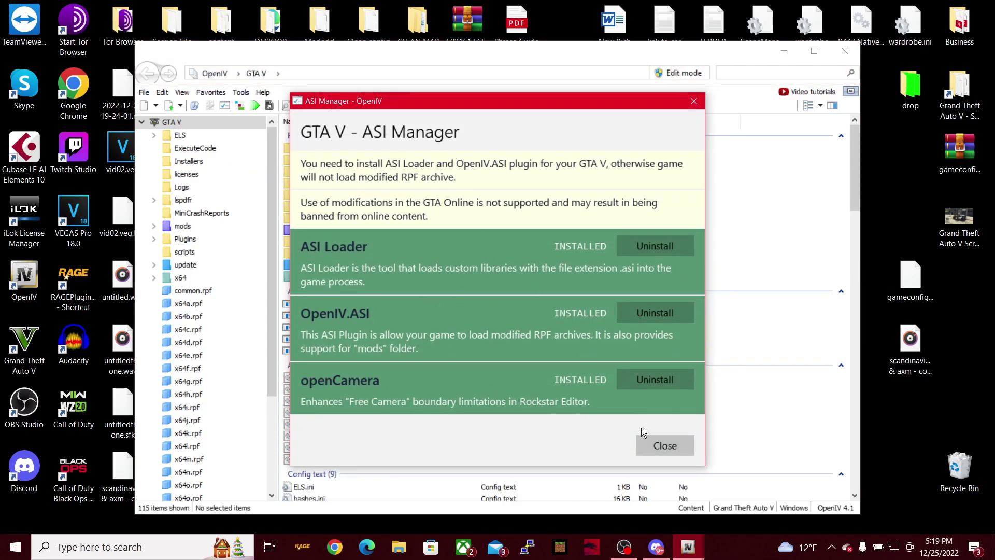
{"action": "left_click", "coordinate": [658, 448]}
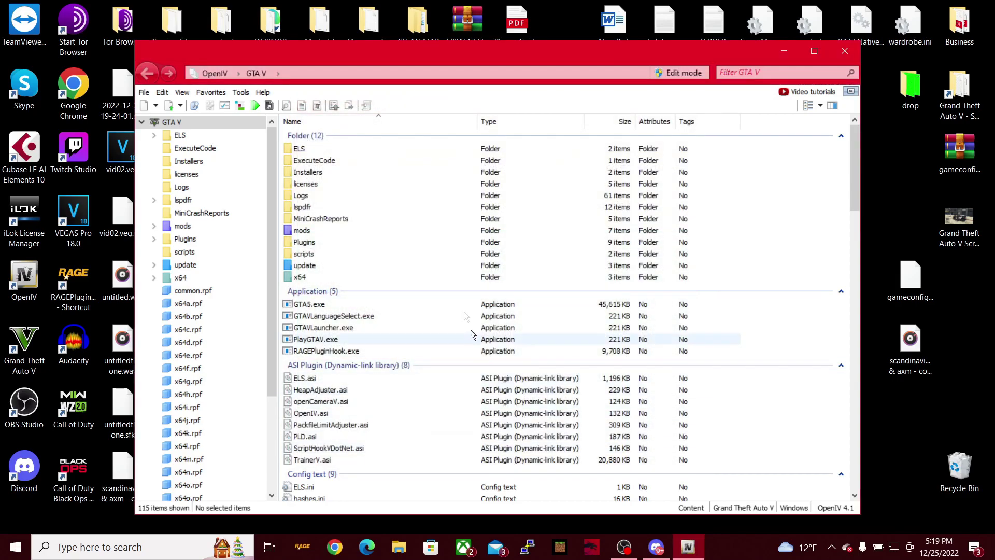
{"action": "left_click", "coordinate": [240, 92]}
{"action": "left_click", "coordinate": [263, 166]}
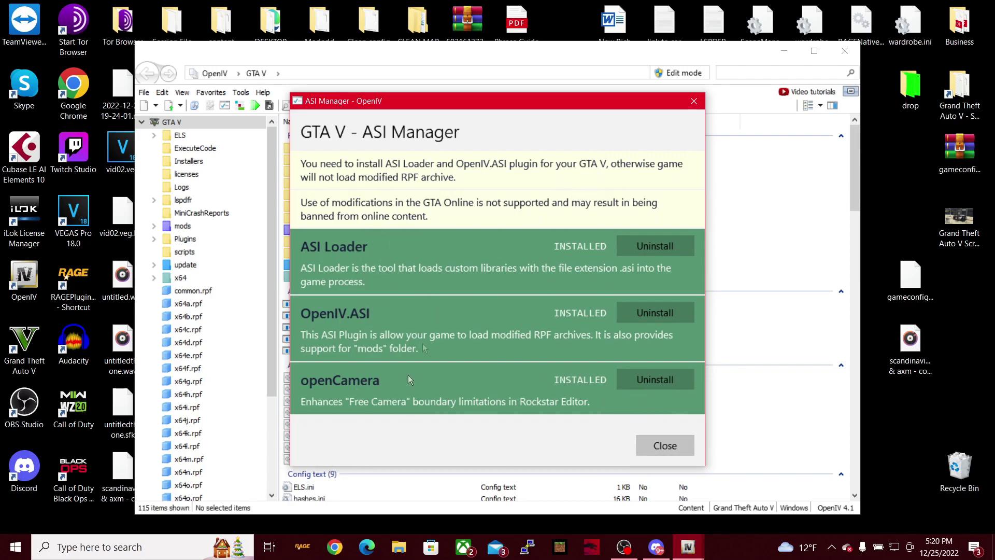
{"action": "left_click", "coordinate": [674, 455]}
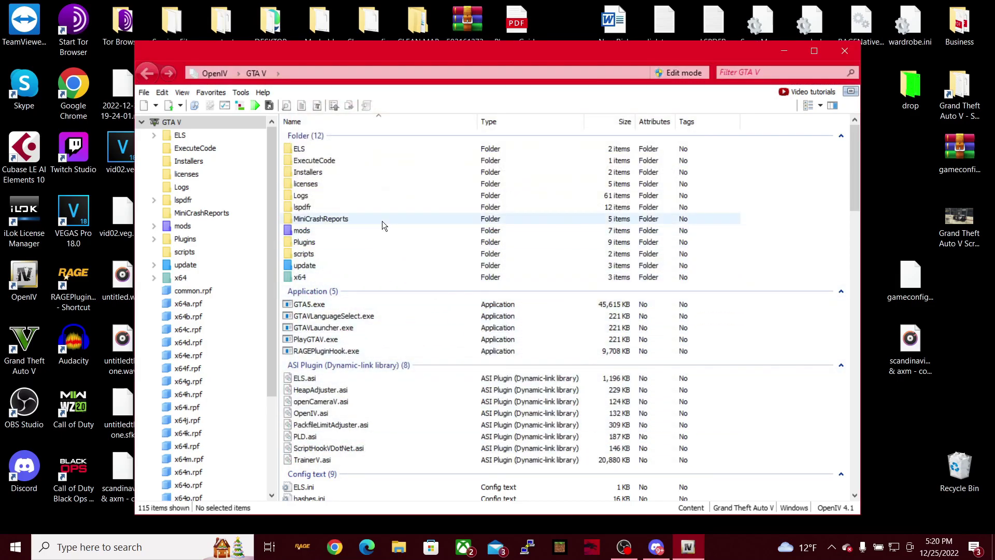
Look inside the mods folder, return to the GTA V folder, and close OpenIV.
{"action": "left_click", "coordinate": [337, 231]}
{"action": "double_click", "coordinate": [337, 232]}
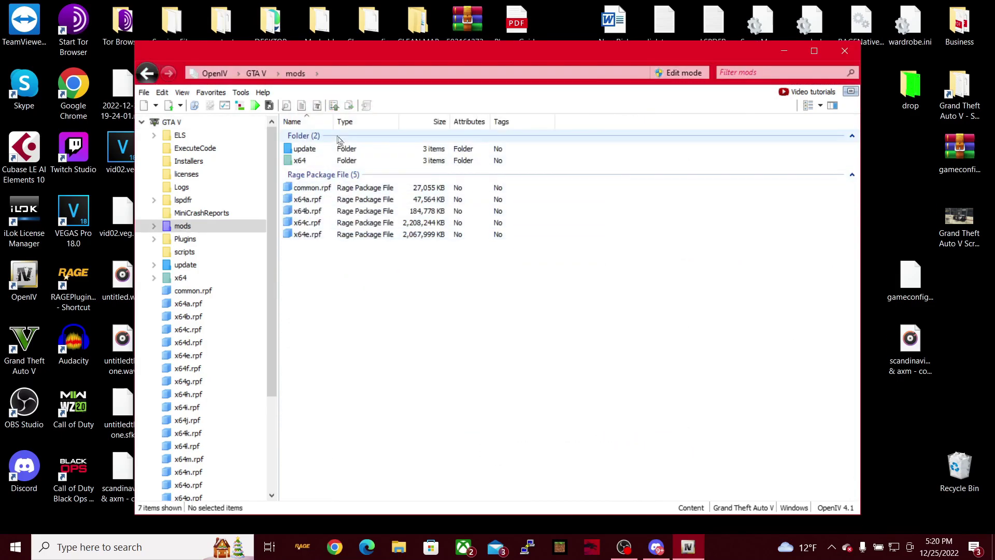
{"action": "left_click", "coordinate": [147, 76]}
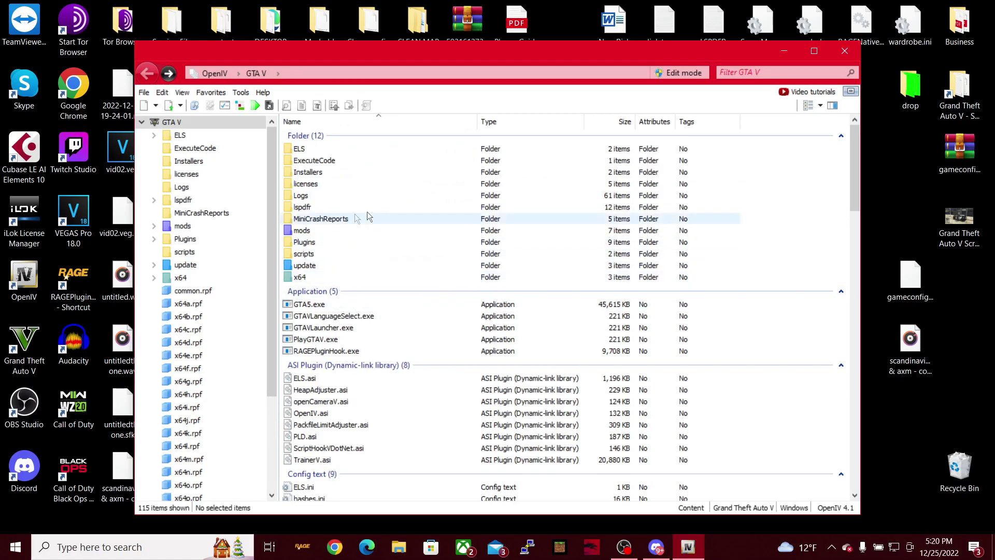
{"action": "left_click", "coordinate": [844, 52]}
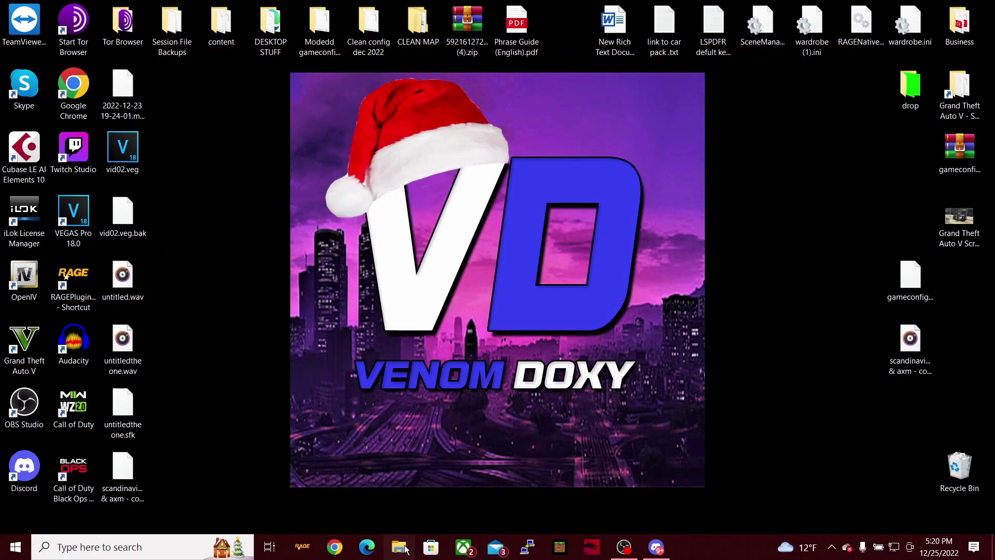
Open D:\SteamLibrary\steamapps\common\Grand Theft Auto V in File Explorer and select the update and x64 folders.
{"action": "key", "text": "super+e"}
{"action": "scroll", "coordinate": [216, 407], "scroll_direction": "down", "scroll_amount": 4}
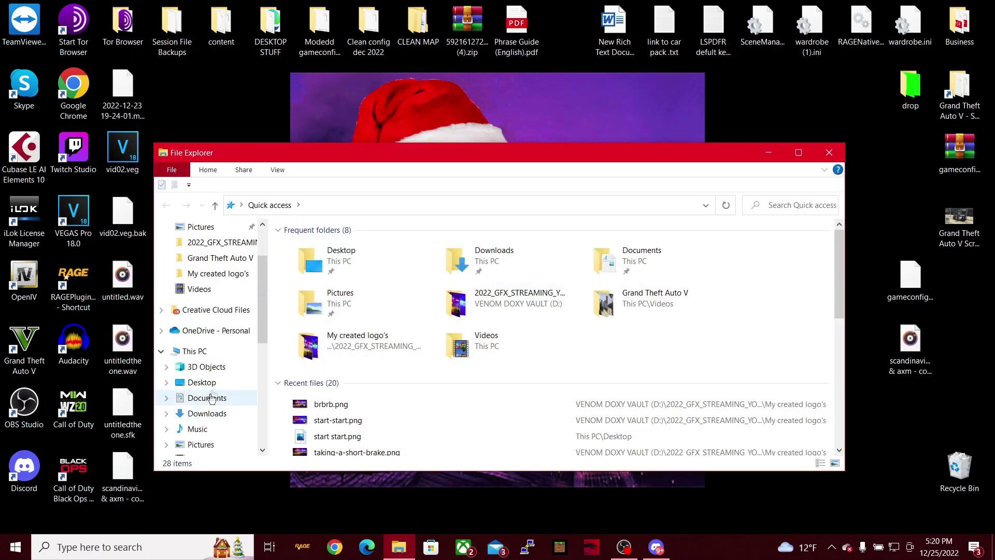
{"action": "scroll", "coordinate": [216, 406], "scroll_direction": "down", "scroll_amount": 3}
{"action": "left_click", "coordinate": [217, 400]}
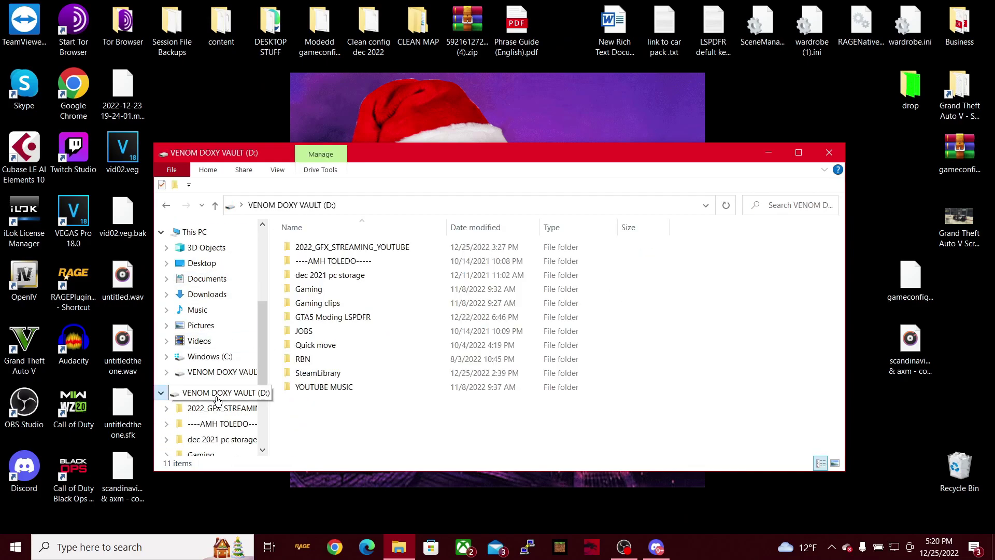
{"action": "double_click", "coordinate": [356, 373]}
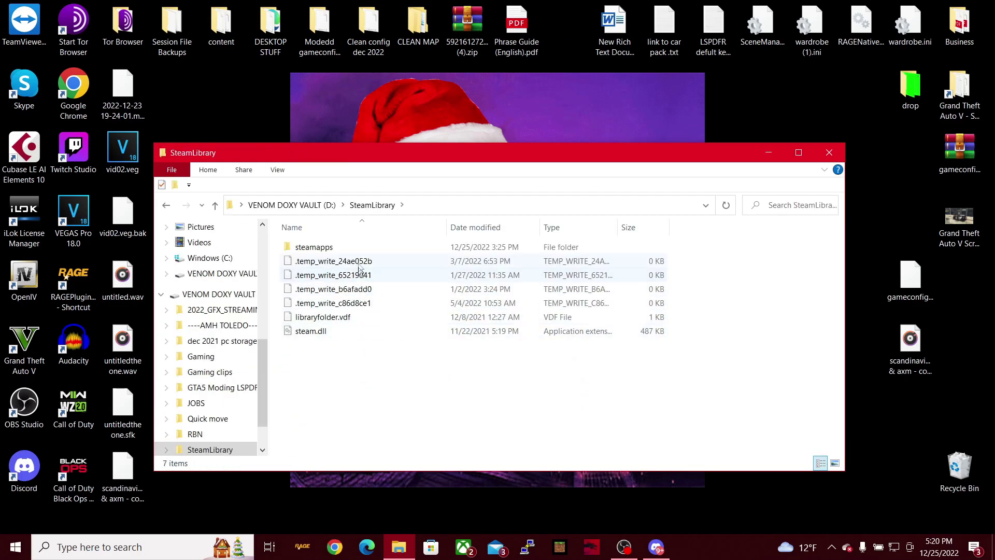
{"action": "double_click", "coordinate": [339, 248]}
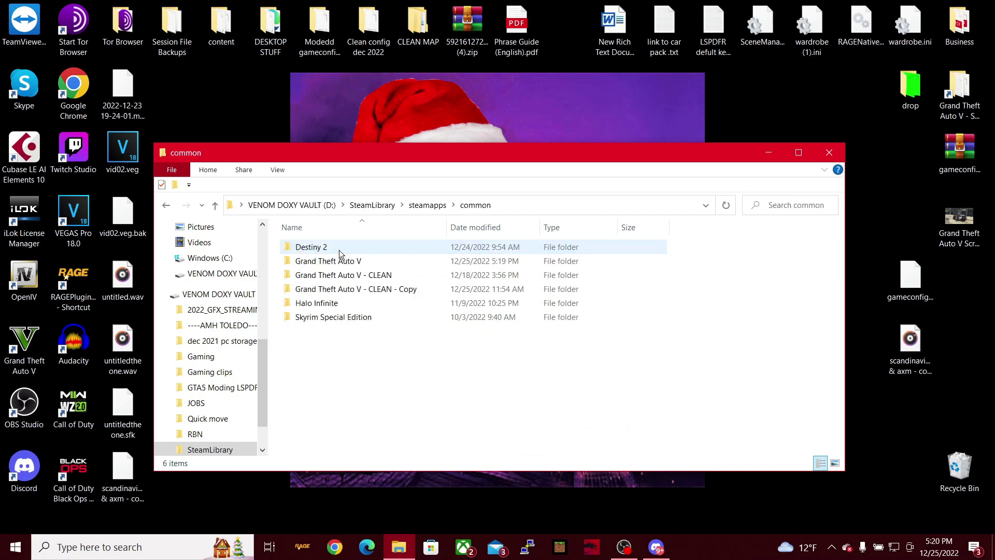
{"action": "double_click", "coordinate": [352, 261]}
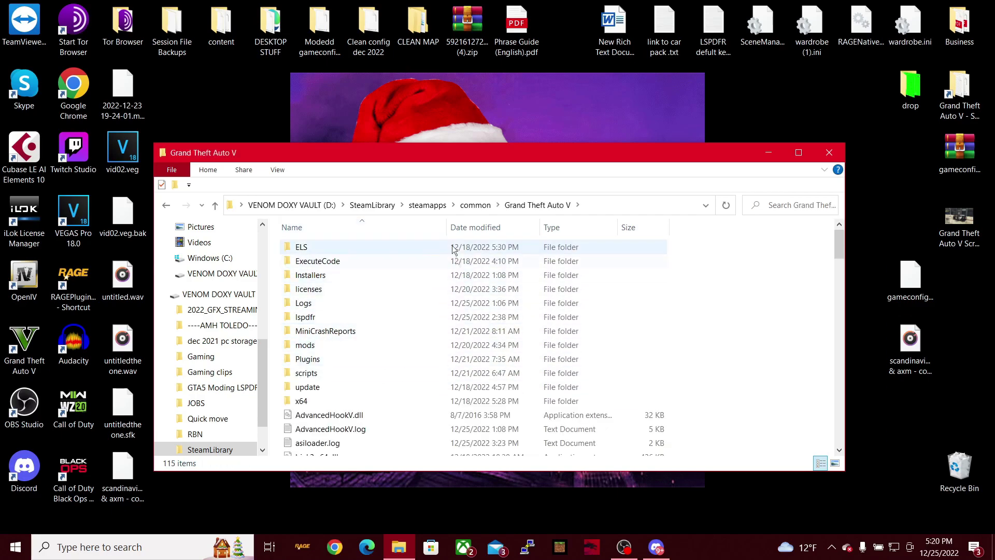
{"action": "scroll", "coordinate": [400, 357], "scroll_direction": "down", "scroll_amount": 1}
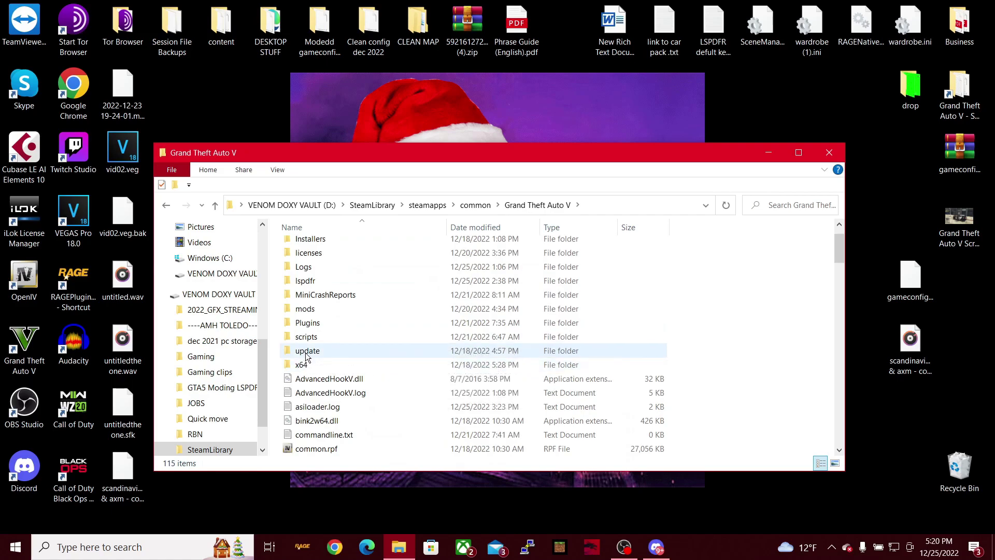
{"action": "left_click_drag", "start_coordinate": [279, 347], "coordinate": [311, 368]}
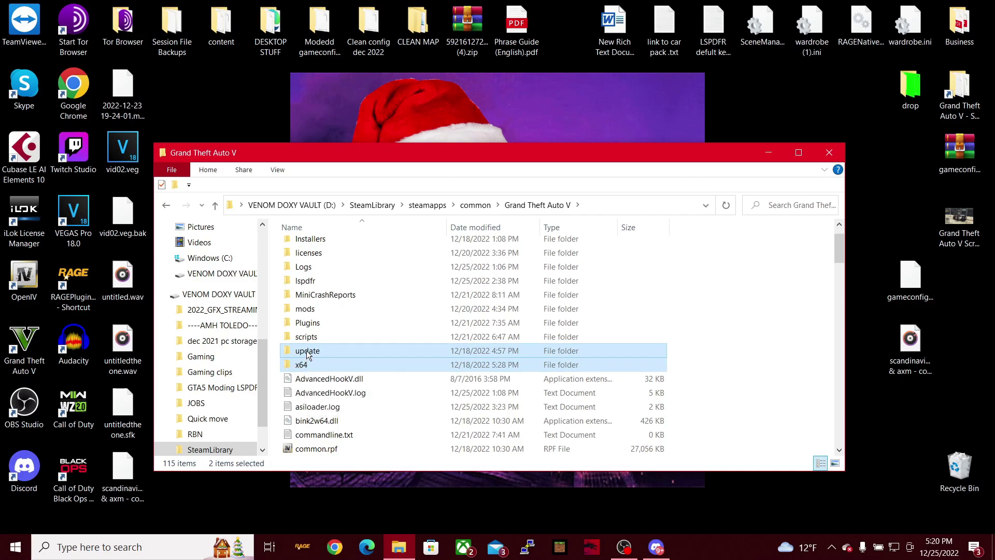
{"action": "right_click", "coordinate": [300, 352]}
Copy the update and x64 folders and paste them into the mods folder.
{"action": "left_click", "coordinate": [209, 275]}
{"action": "double_click", "coordinate": [335, 310]}
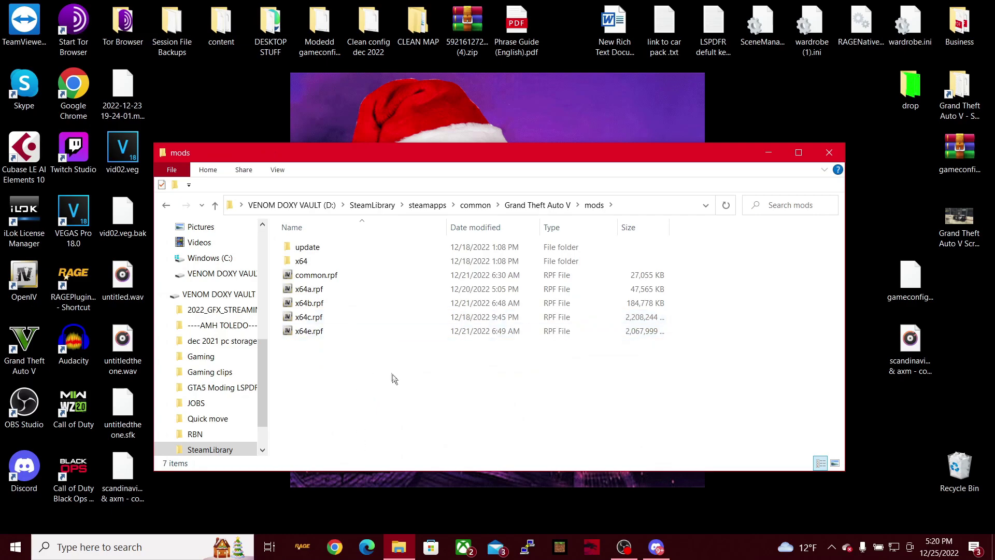
{"action": "right_click", "coordinate": [491, 387]}
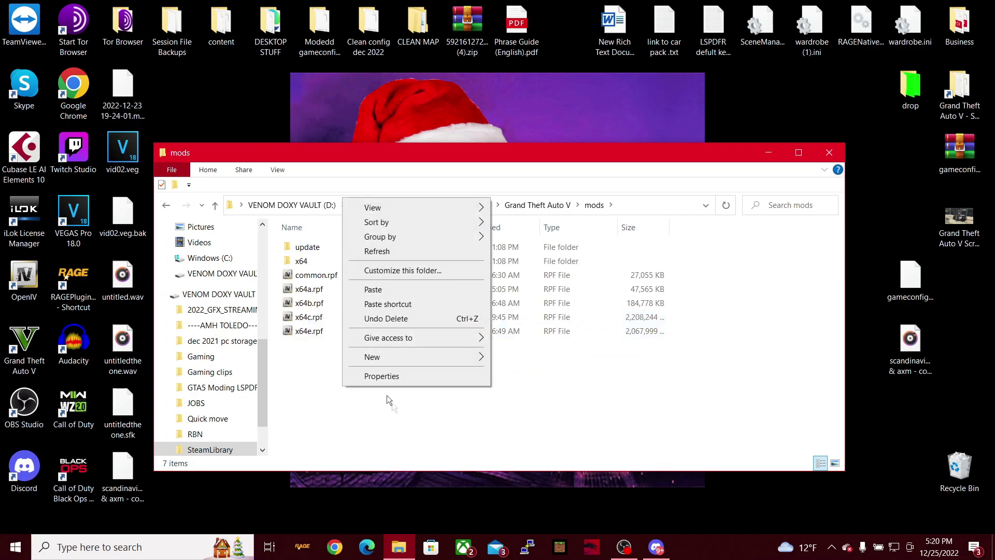
{"action": "left_click", "coordinate": [633, 398]}
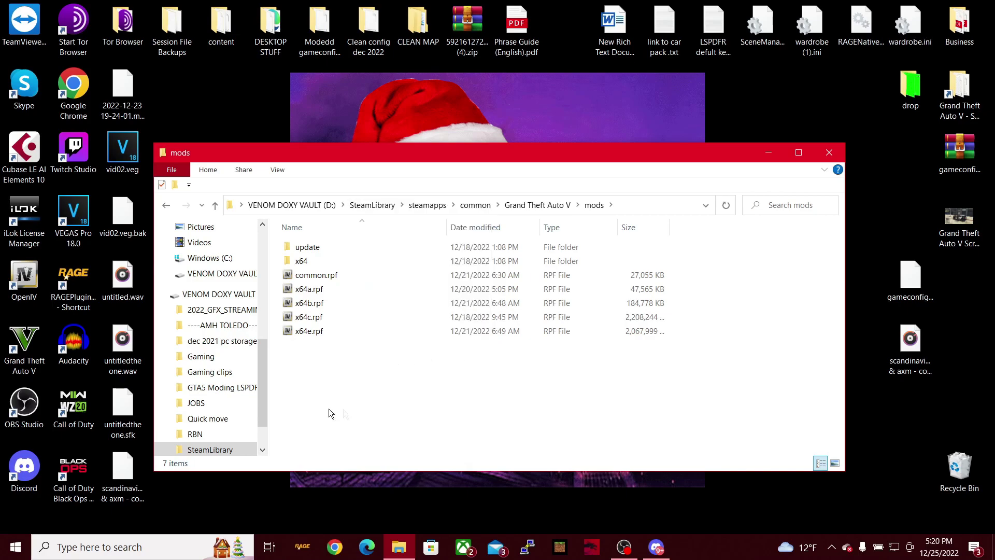